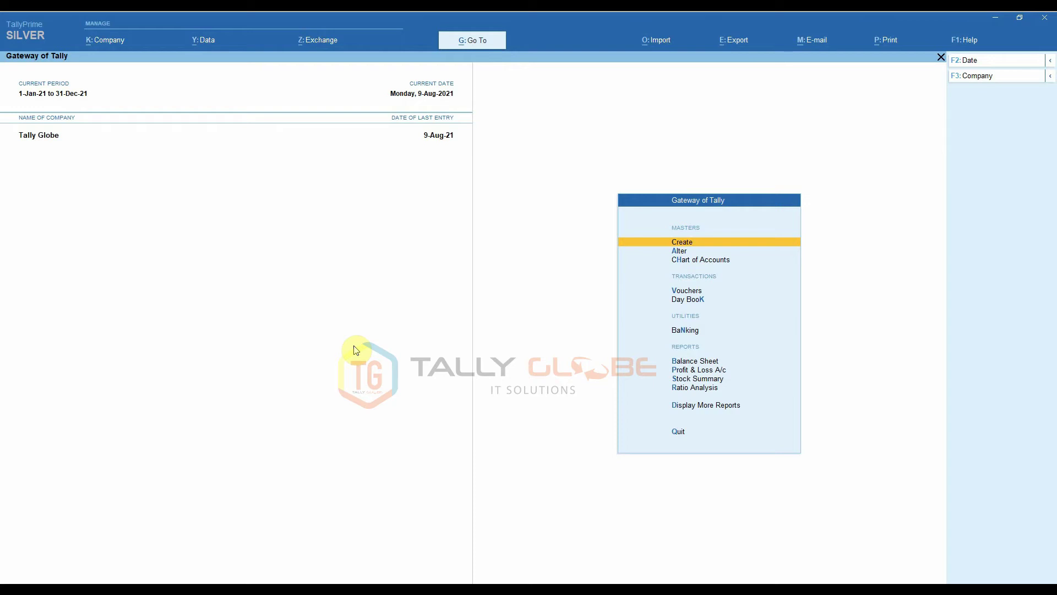
- Open the Sales Store monthly register from Statistics under Statements of Accounts
key(d)
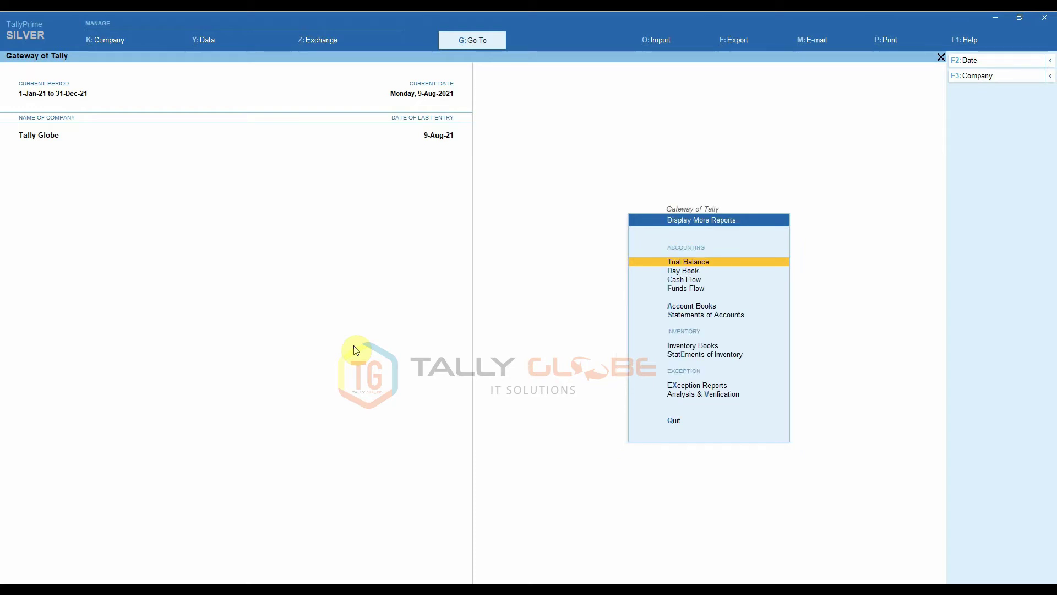
key(s)
key(Down)
key(Return)
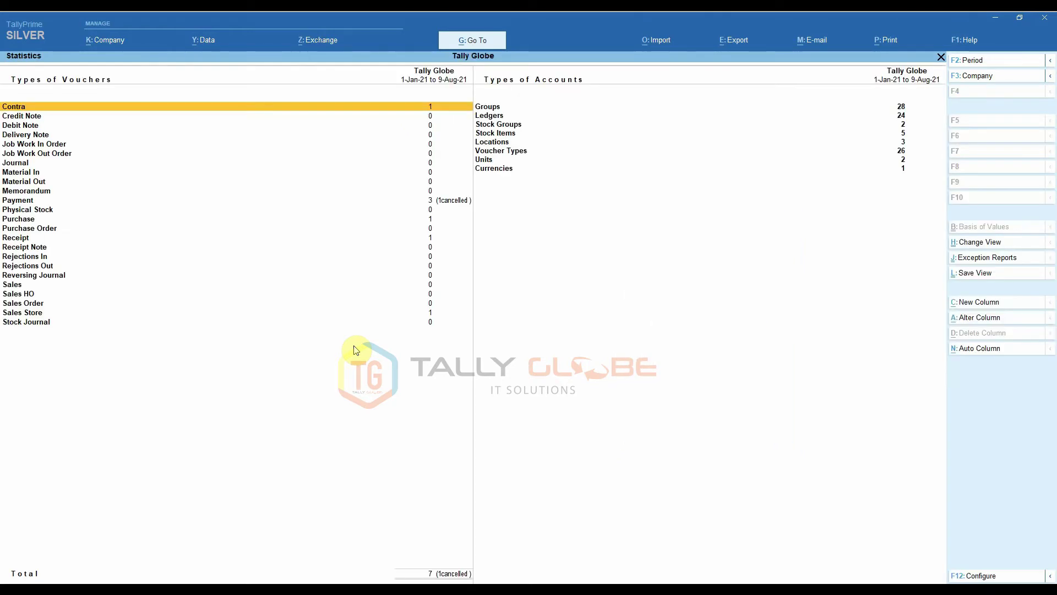
key(s)
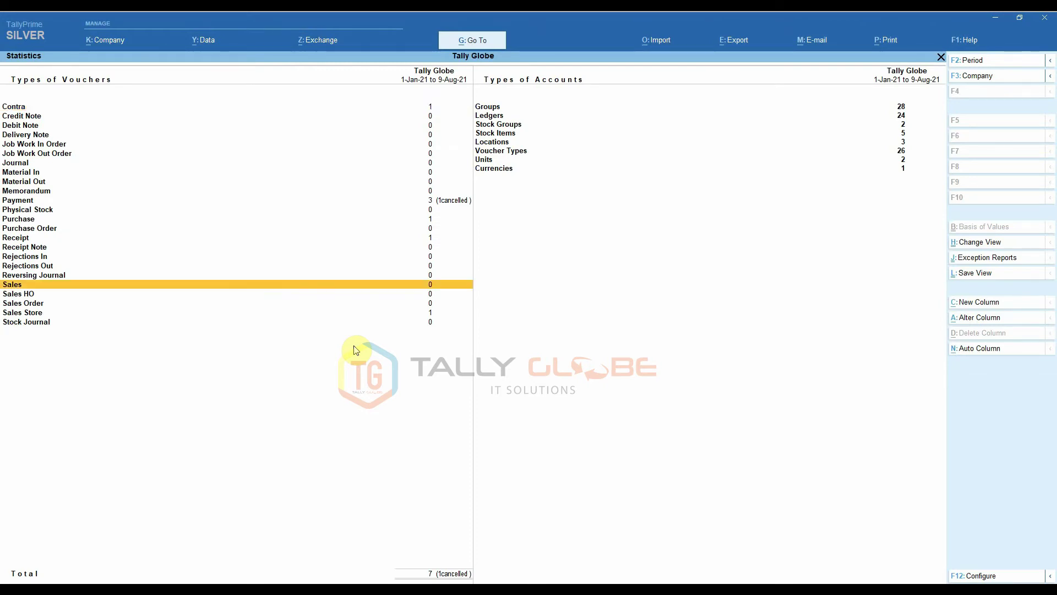
key(Down)
key(Down)
key(Down)
key(Return)
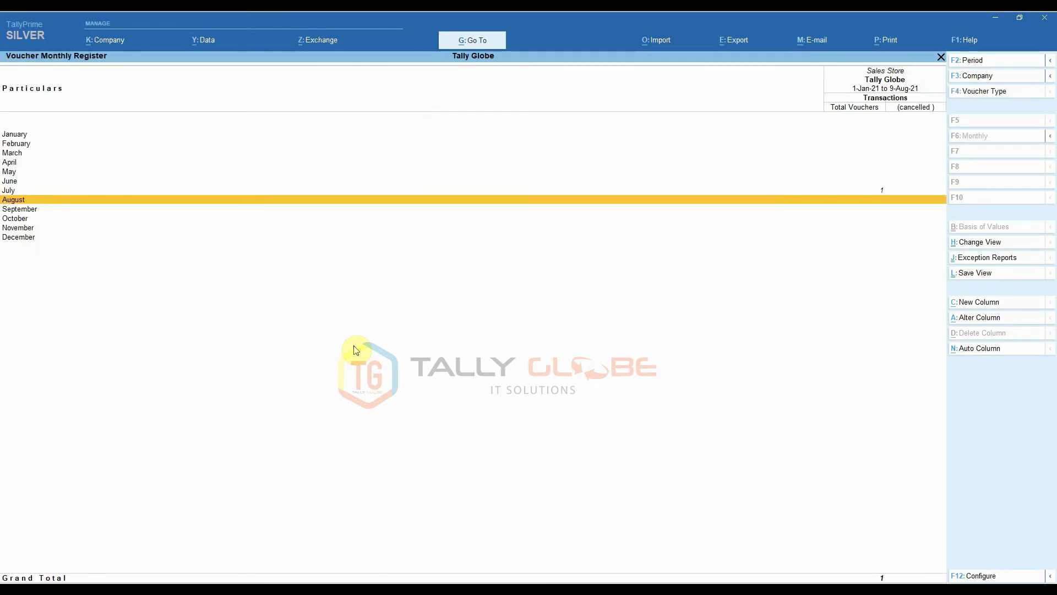
- Open July's Sales Store voucher 1, the 29-Jul-21 ASUS TUF Gaming A15 cash sale
key(Up)
key(Return)
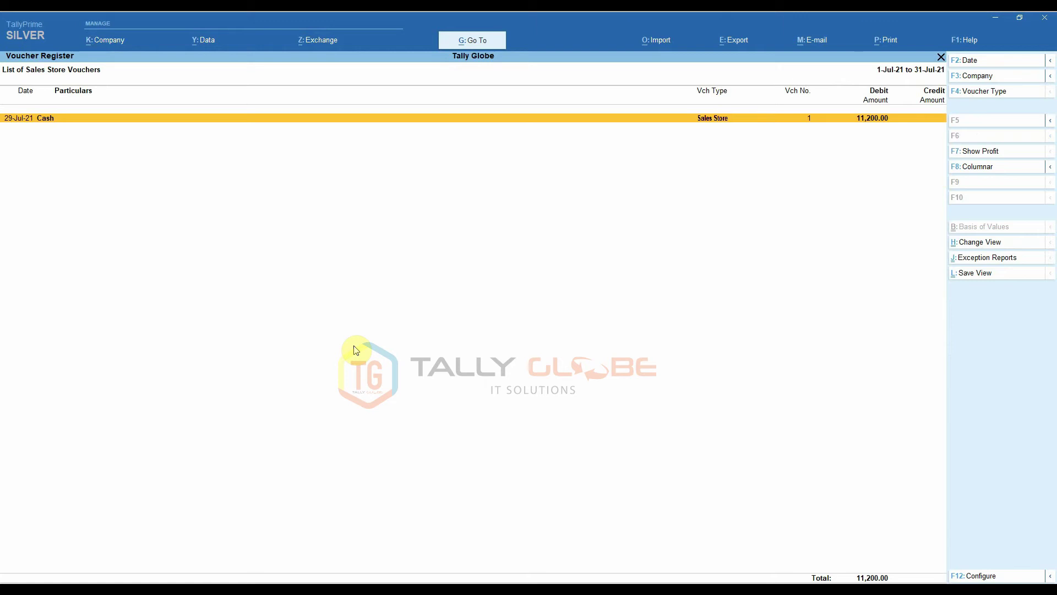
key(Return)
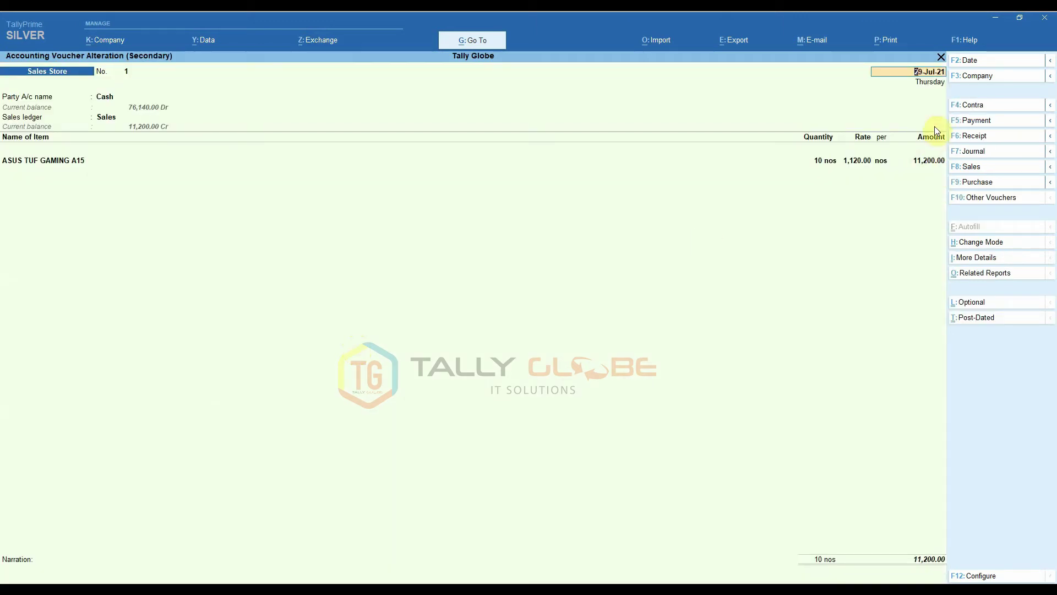
- Print the current voucher with HP DeskJet 2130 series chosen as the printer
click(885, 41)
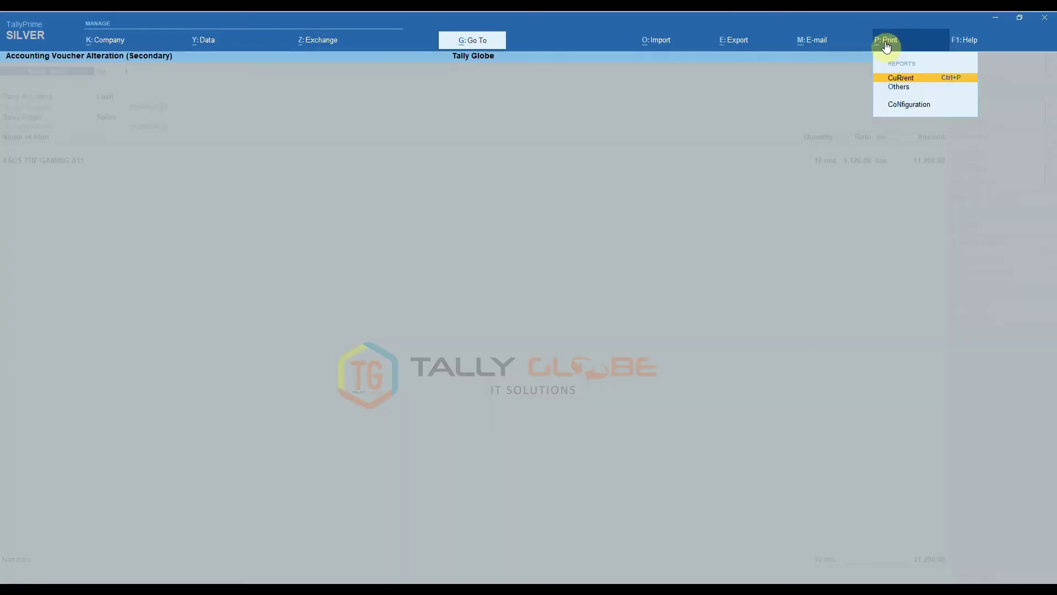
click(900, 78)
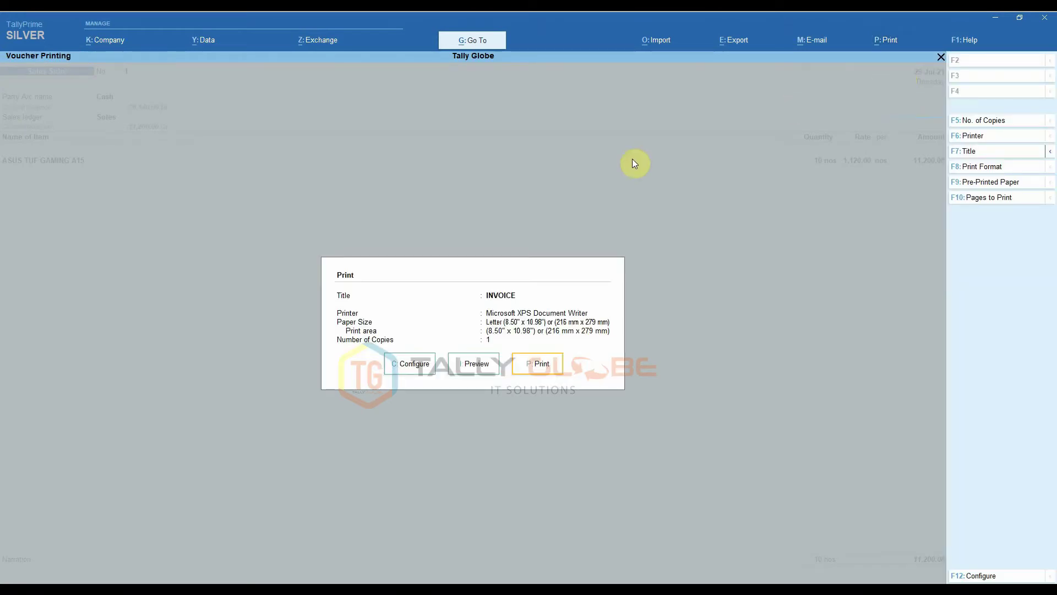
click(972, 136)
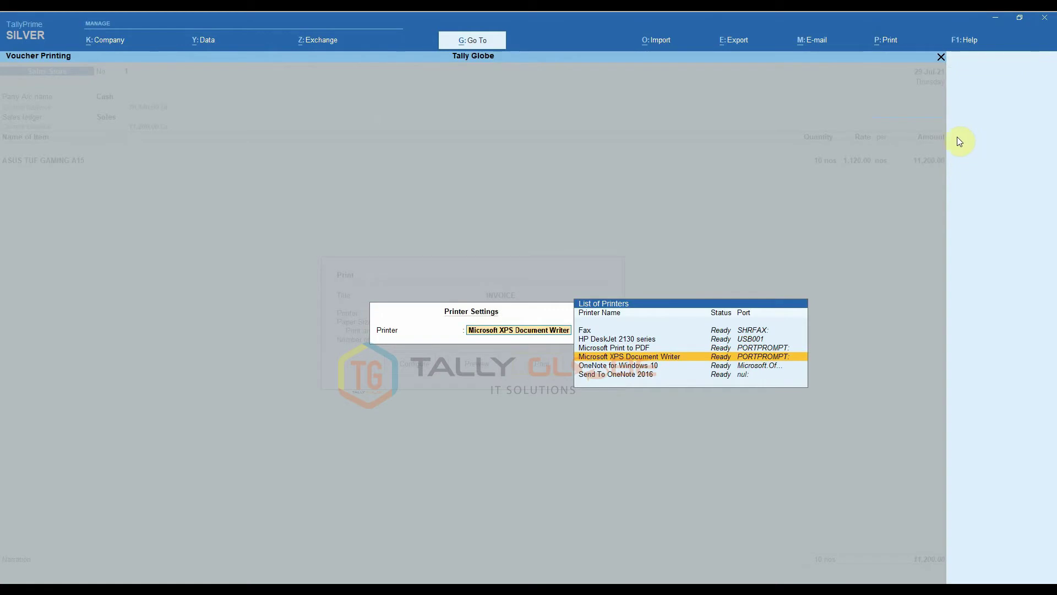
key(Up)
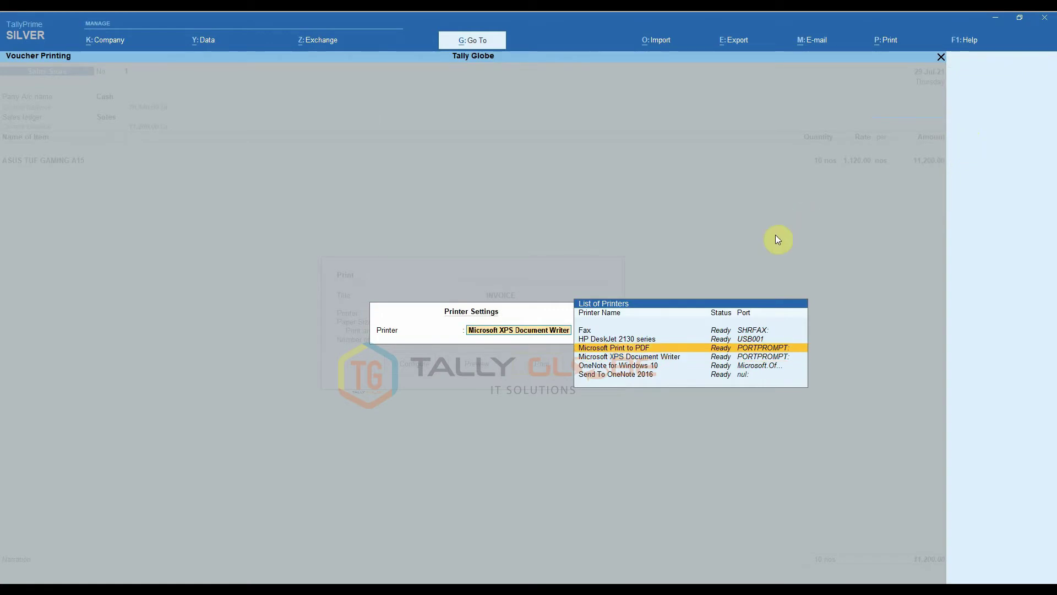
key(Up)
key(Return)
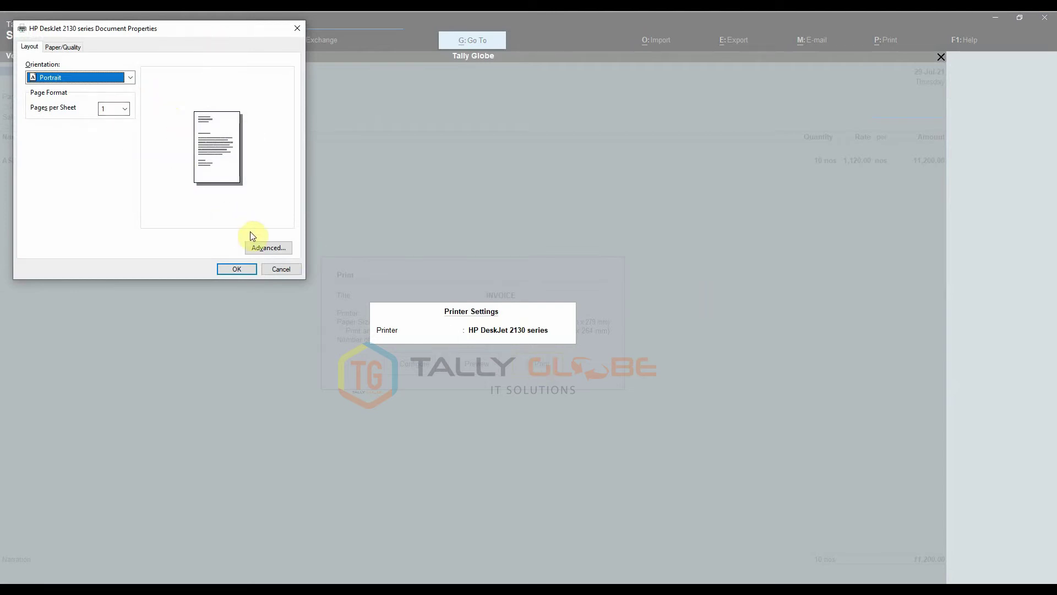
- Choose A5 paper size in the HP DeskJet 2130 advanced settings and confirm
click(269, 248)
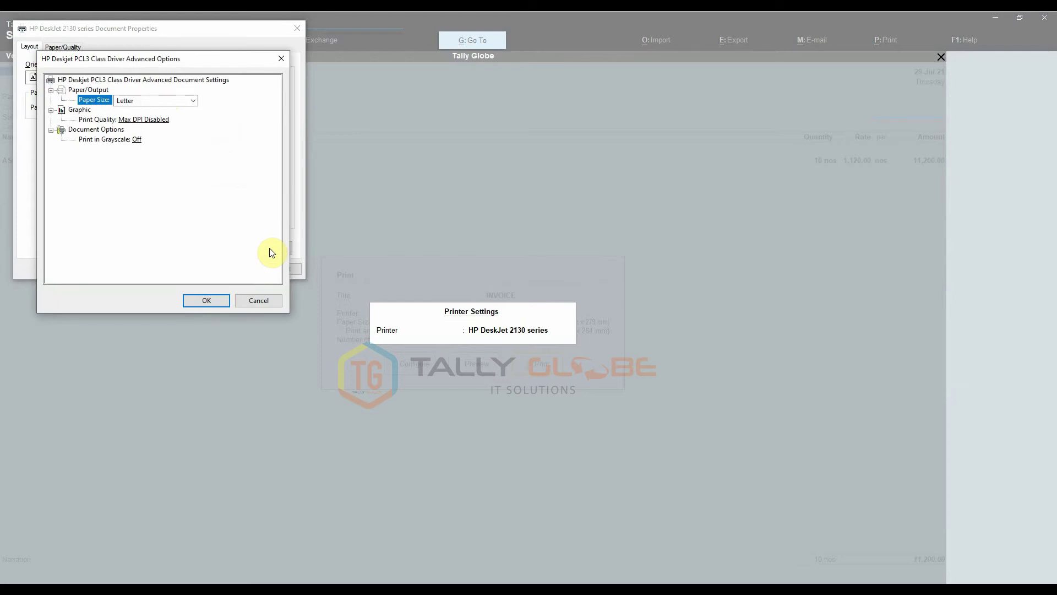
click(192, 101)
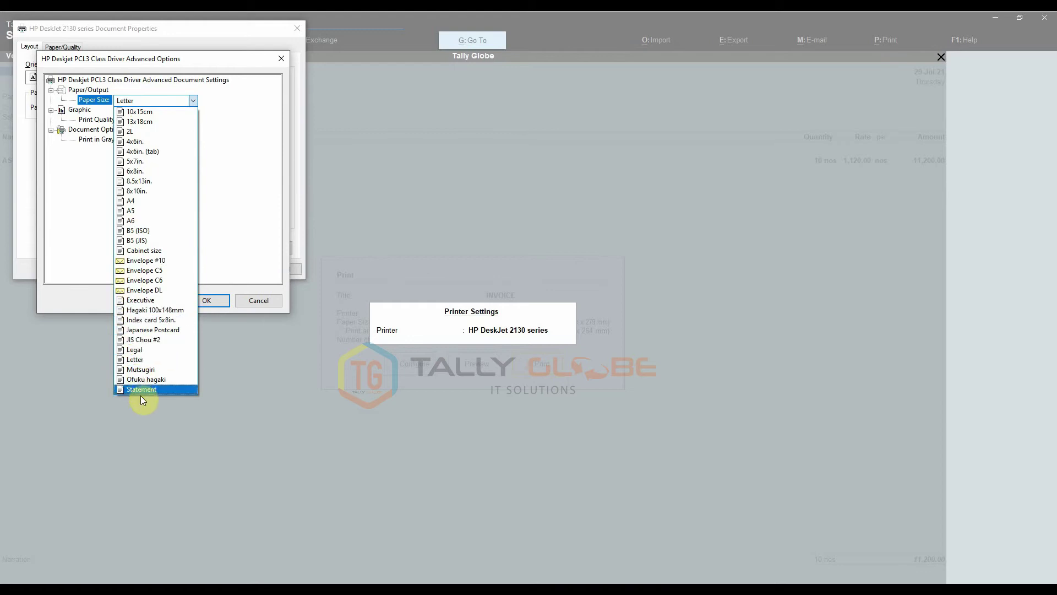
click(133, 211)
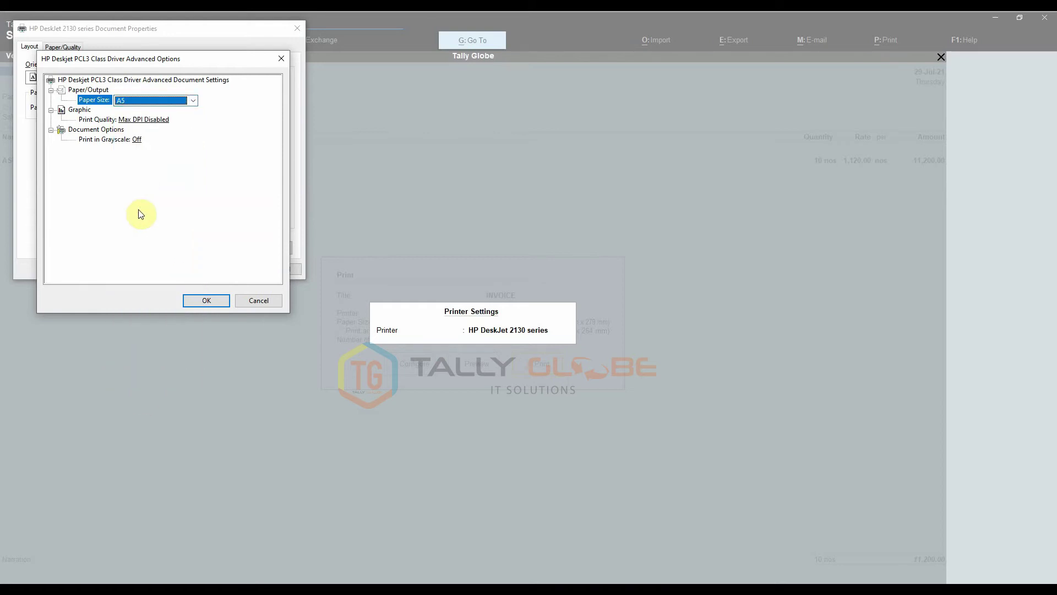
click(202, 297)
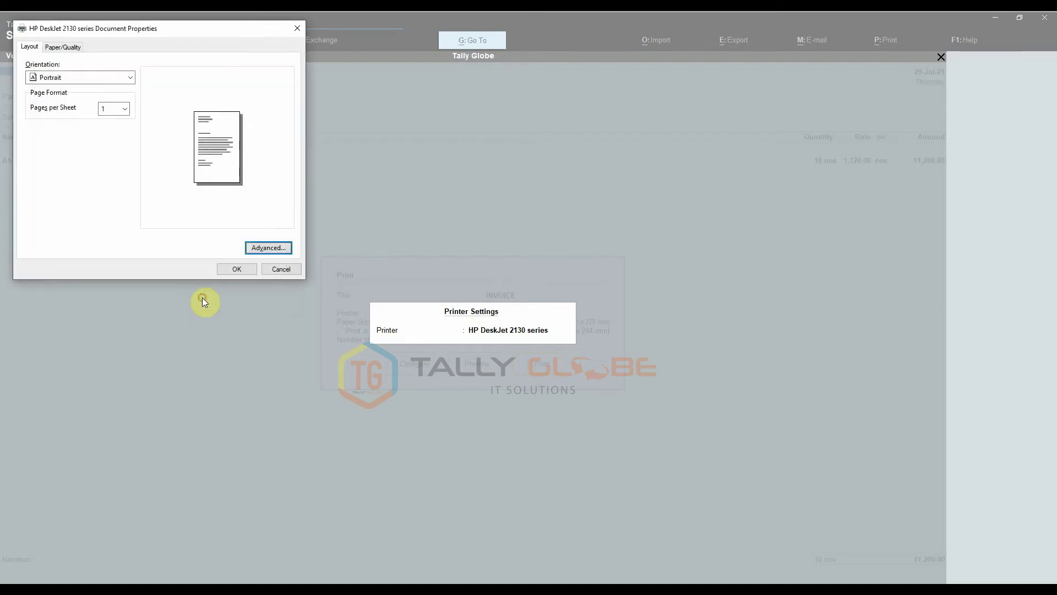
click(239, 268)
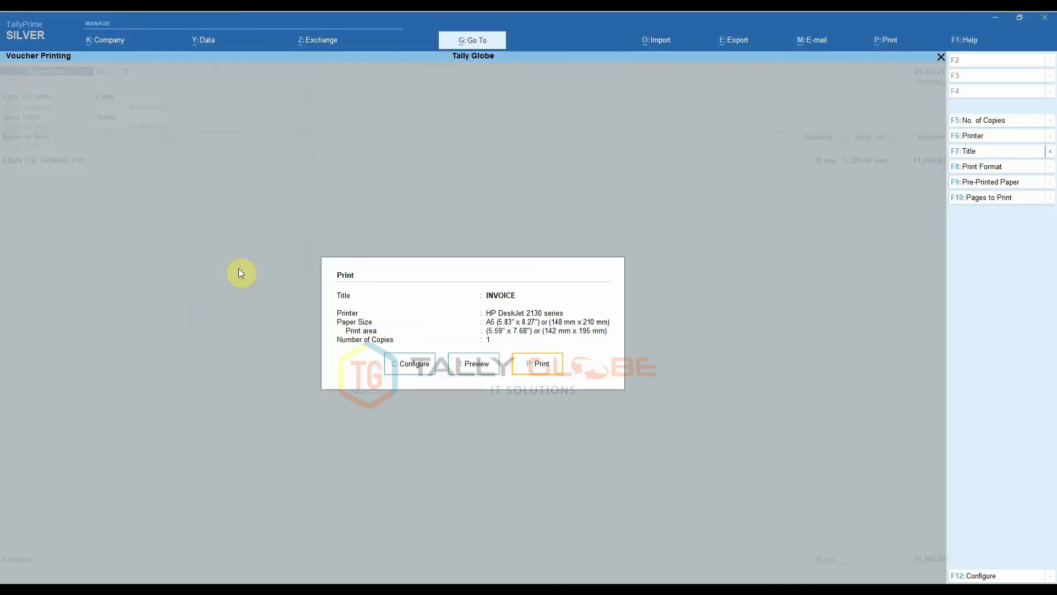